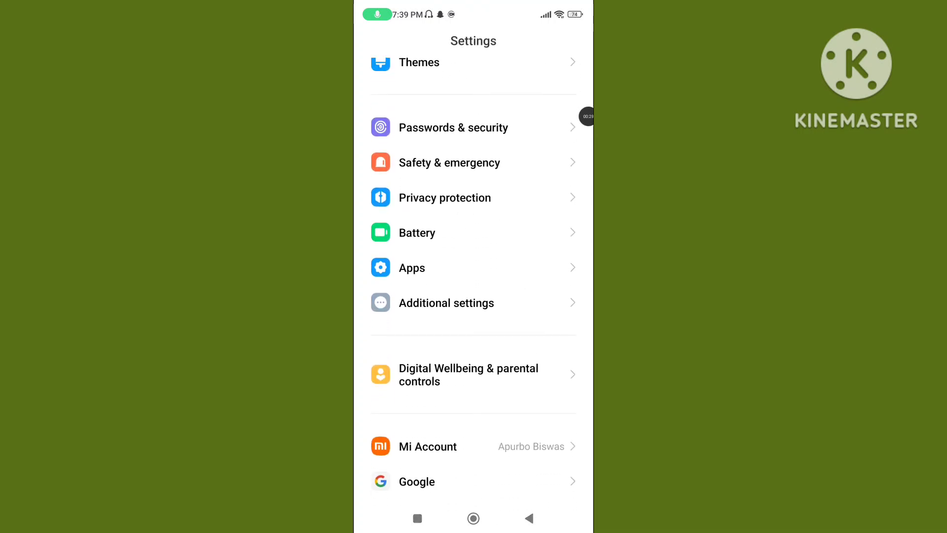
pyautogui.moveTo(586, 118); pyautogui.dragTo(385, 268)
# Step: Search Manage apps for 'google' and open the Google app's info page (880 MB)
pyautogui.click(474, 268)
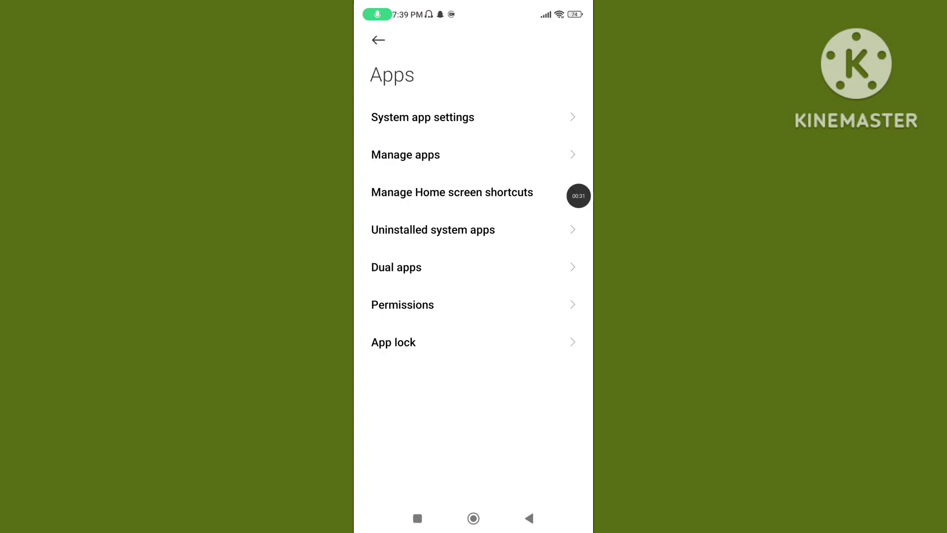
pyautogui.click(473, 155)
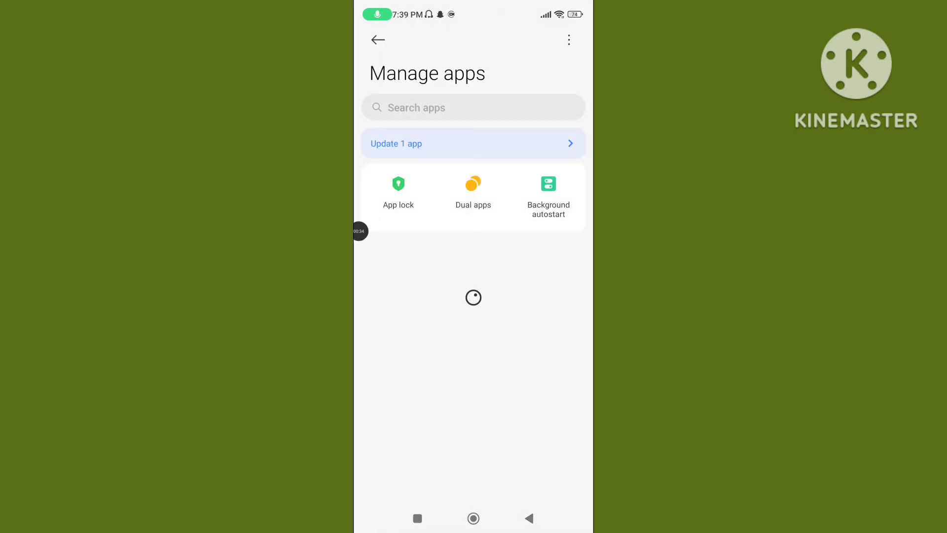
pyautogui.click(474, 107)
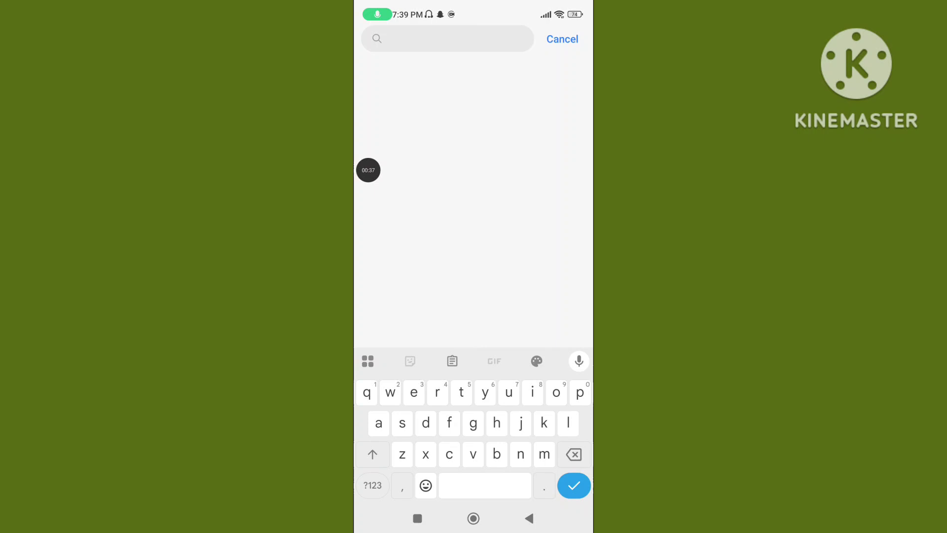
pyautogui.write('goog')
pyautogui.click(473, 362)
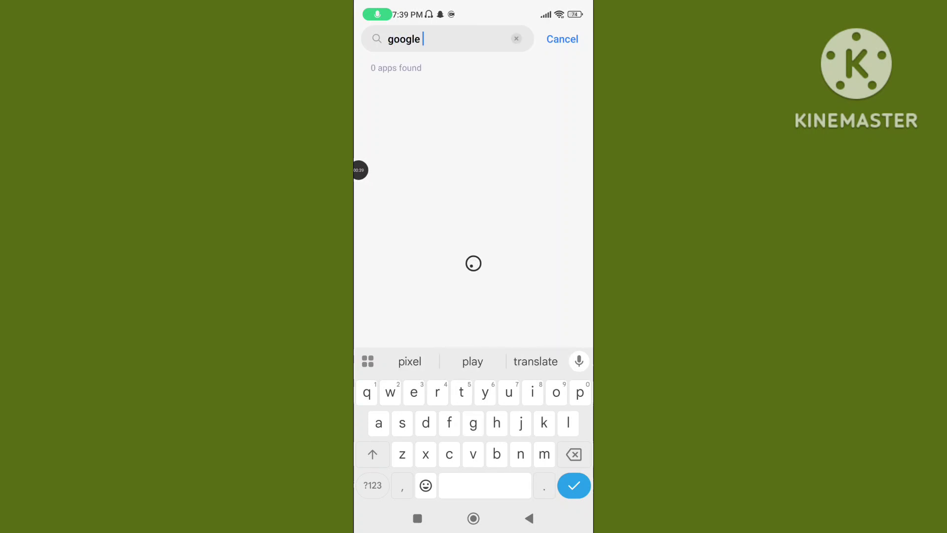
pyautogui.press('BackSpace')
pyautogui.scroll(-5, 473, 222)
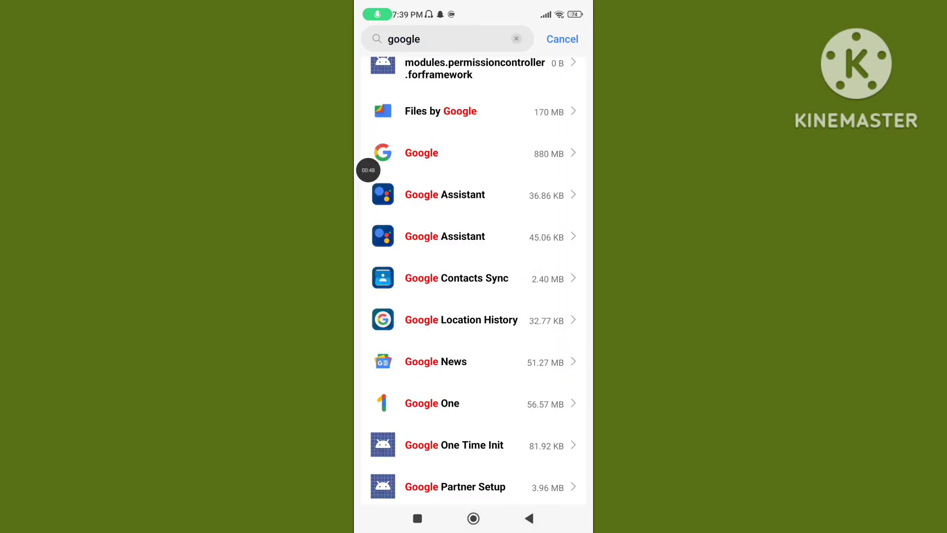
pyautogui.click(422, 153)
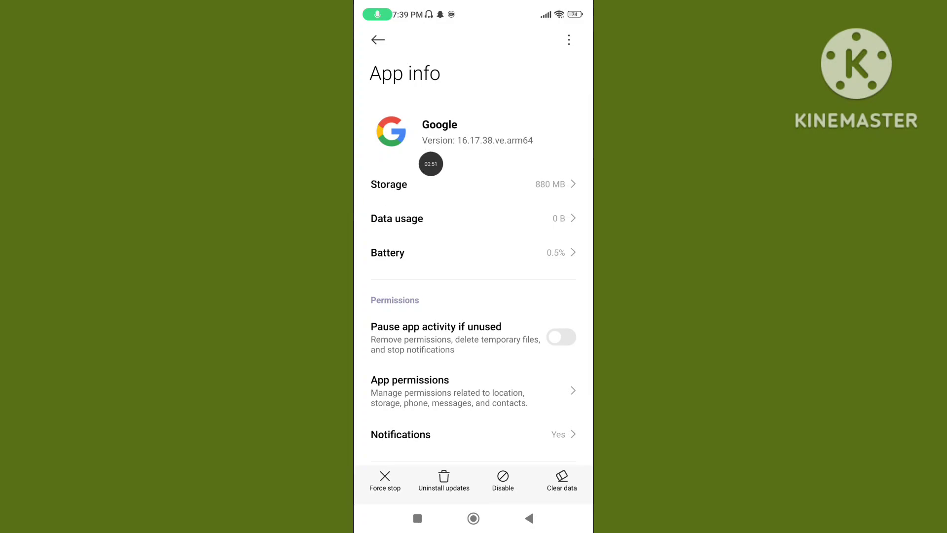
# Step: Clear only the Google app's cache from its Storage page, then return to App info
pyautogui.click(473, 184)
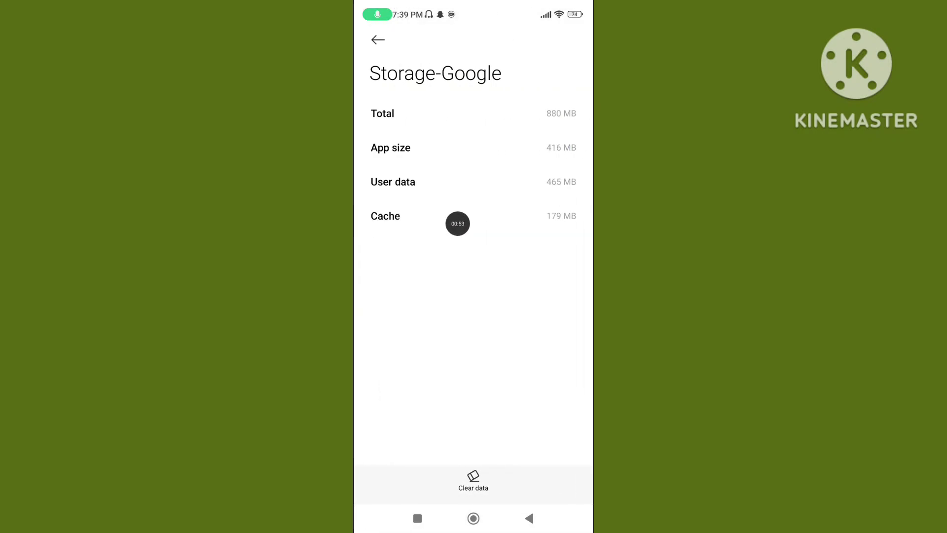
pyautogui.click(460, 487)
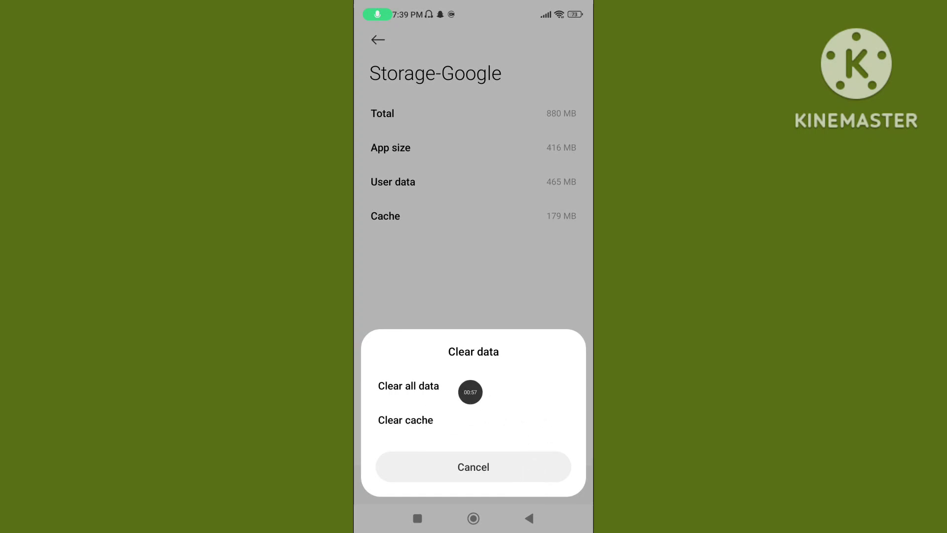
pyautogui.click(406, 420)
pyautogui.click(523, 466)
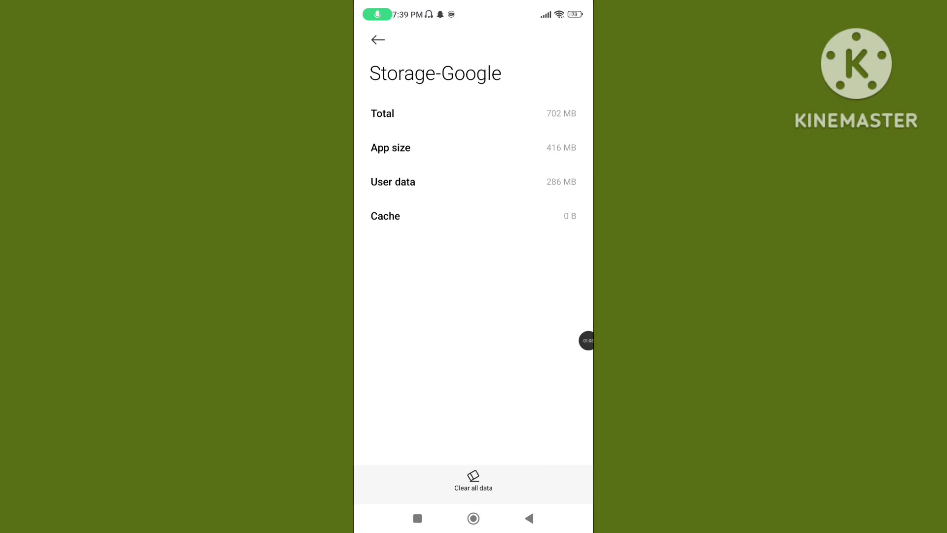
pyautogui.press('Escape')
pyautogui.scroll(-2, 473, 296)
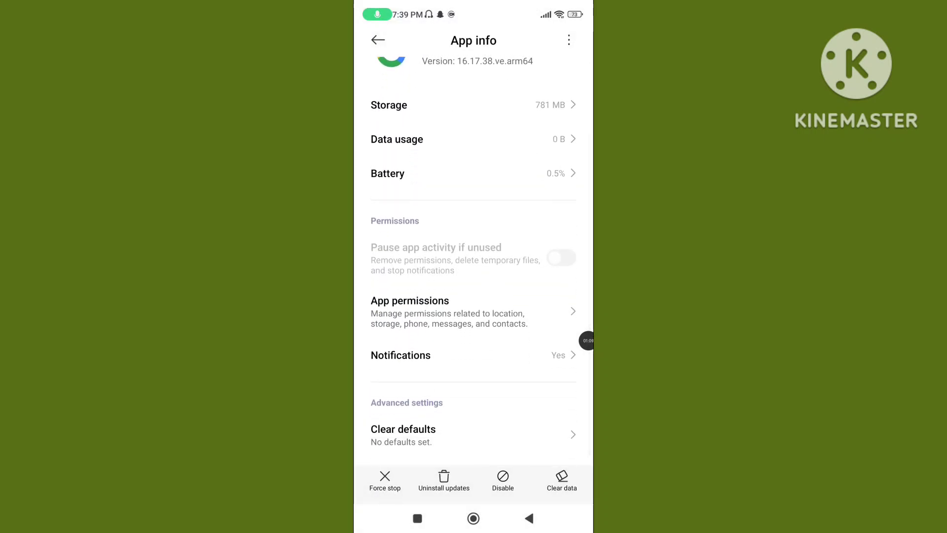
# Step: Review the Google app's permissions, confirming Calendar access is still allowed
pyautogui.click(446, 304)
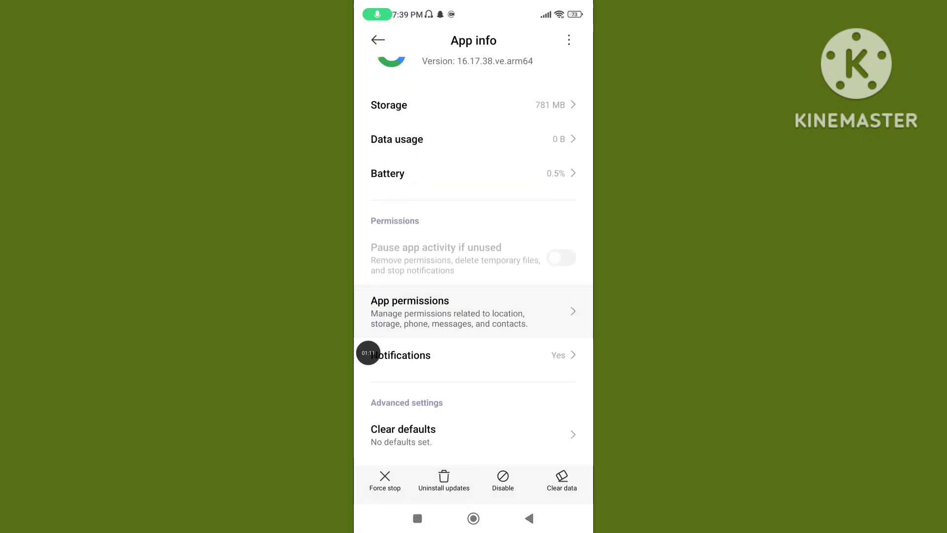
pyautogui.scroll(-2, 474, 296)
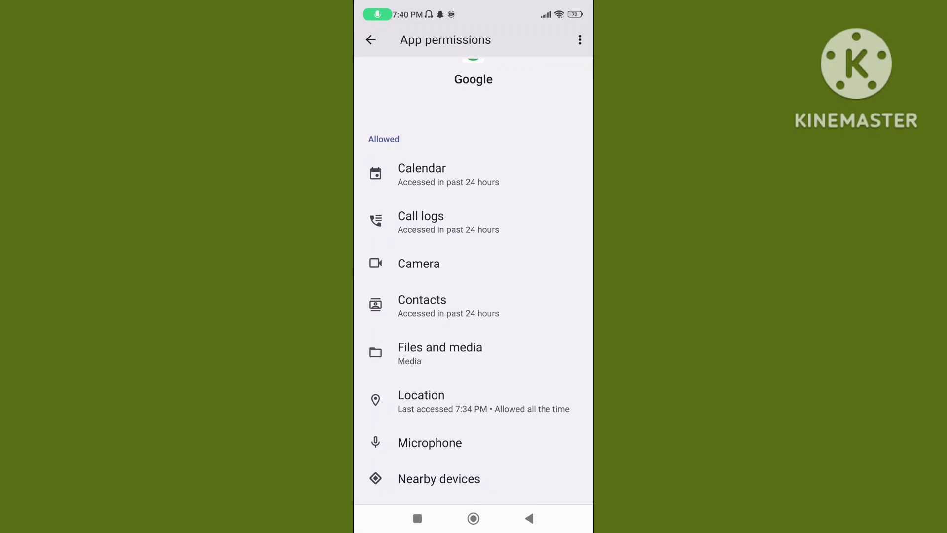
pyautogui.click(422, 175)
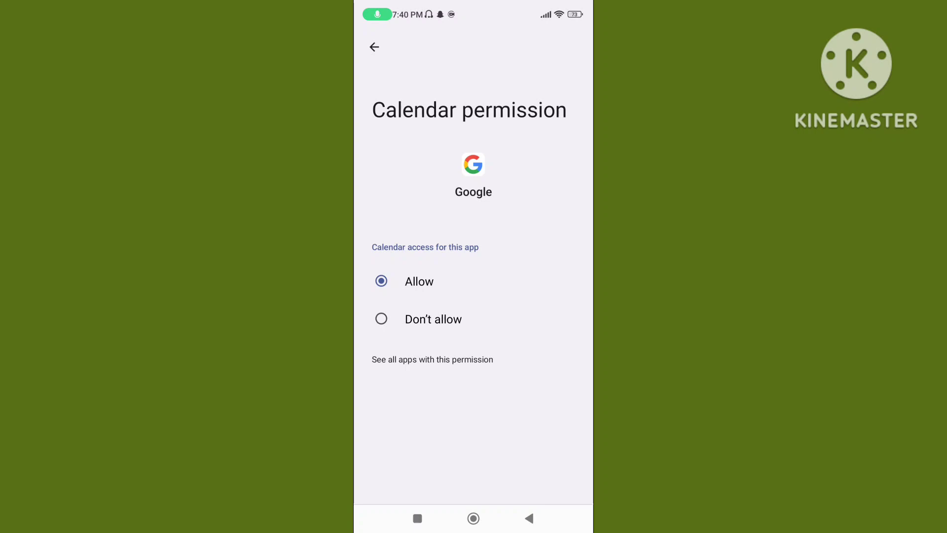
pyautogui.click(529, 519)
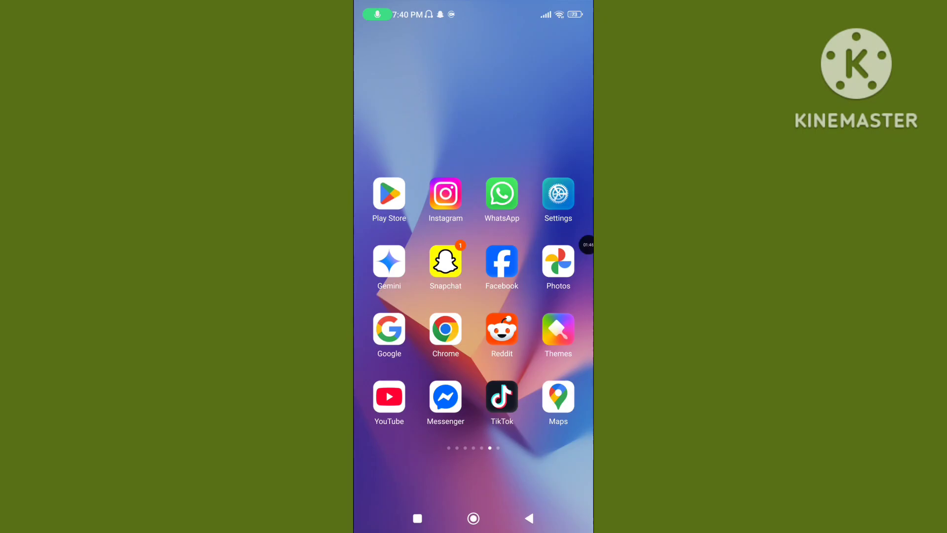
# Step: Reopen Settings from the home screen and go to the Google account services page
pyautogui.click(558, 195)
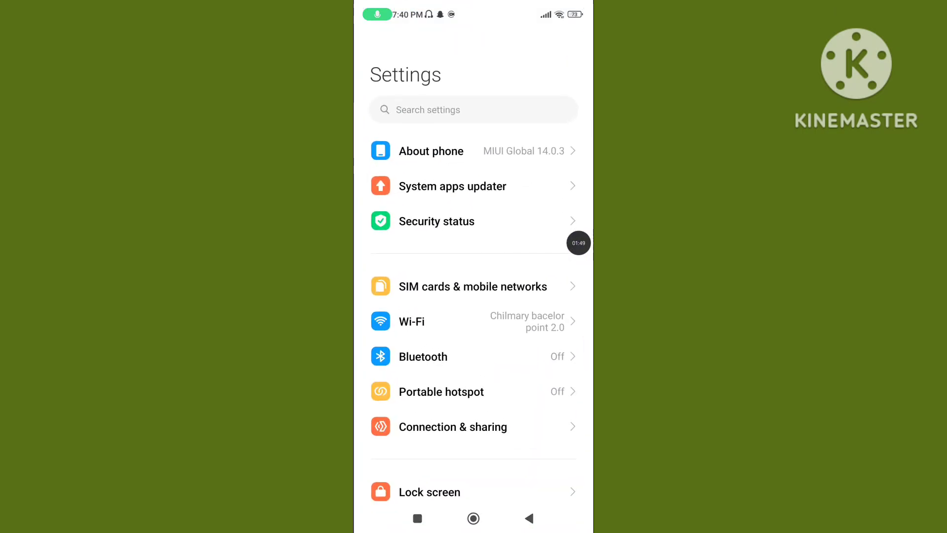
pyautogui.scroll(-5, 474, 333)
pyautogui.scroll(-5, 474, 333)
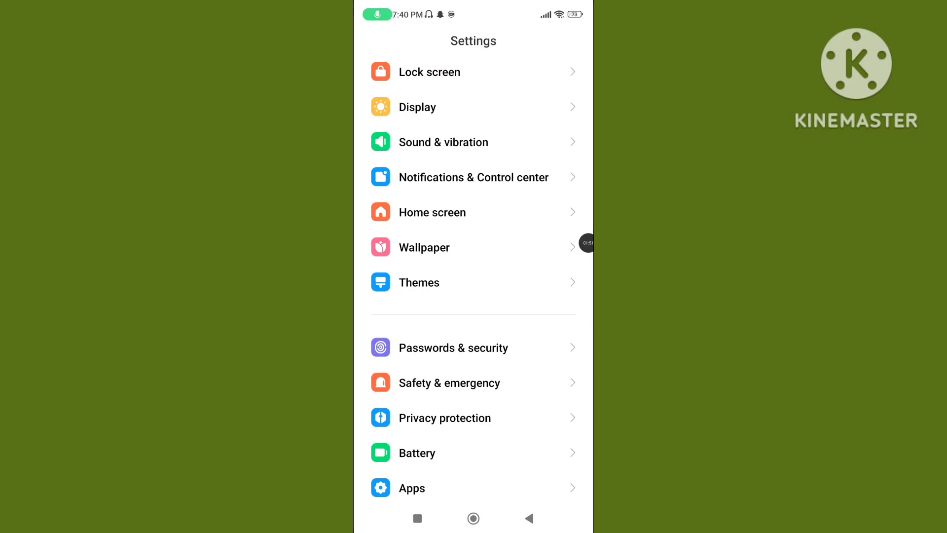
pyautogui.scroll(-5, 473, 333)
pyautogui.scroll(-3, 474, 333)
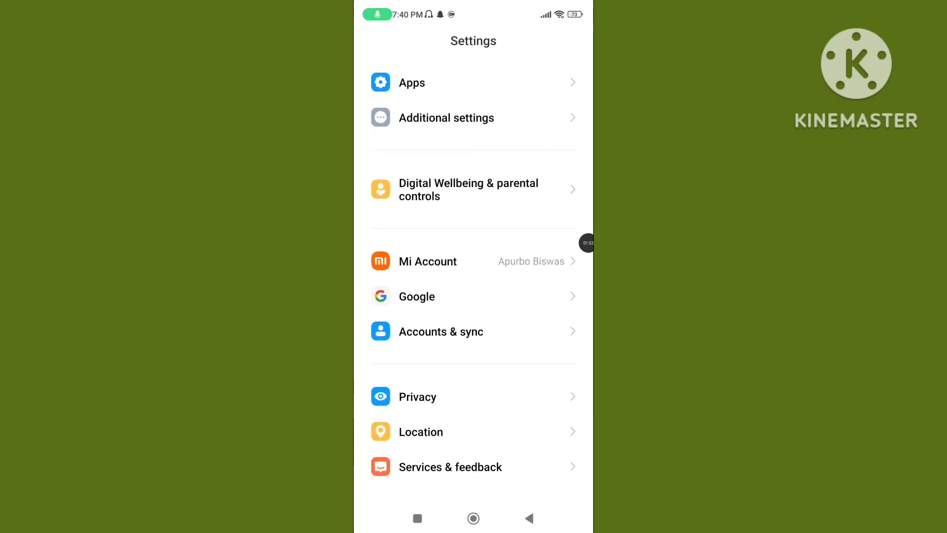
pyautogui.scroll(4, 474, 296)
pyautogui.scroll(-1, 474, 296)
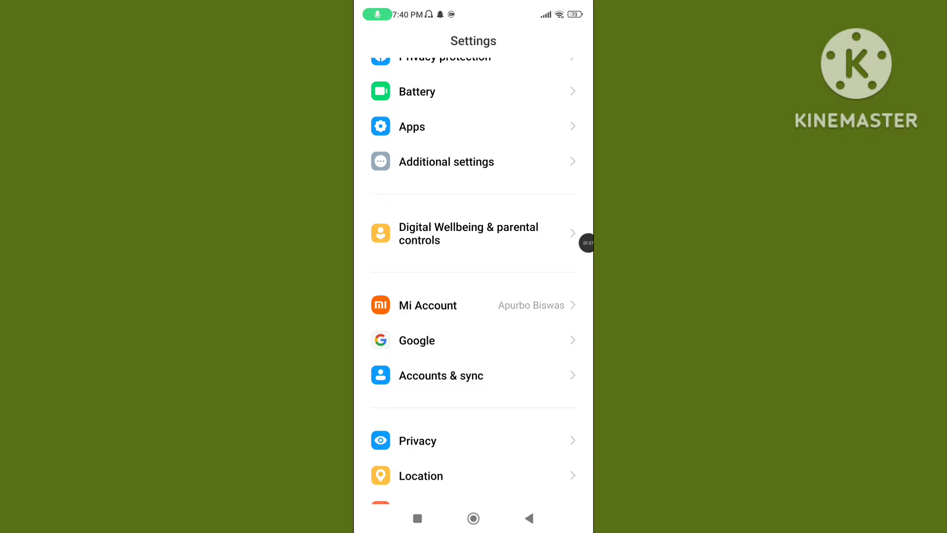
pyautogui.moveTo(587, 243); pyautogui.dragTo(369, 386)
pyautogui.click(474, 341)
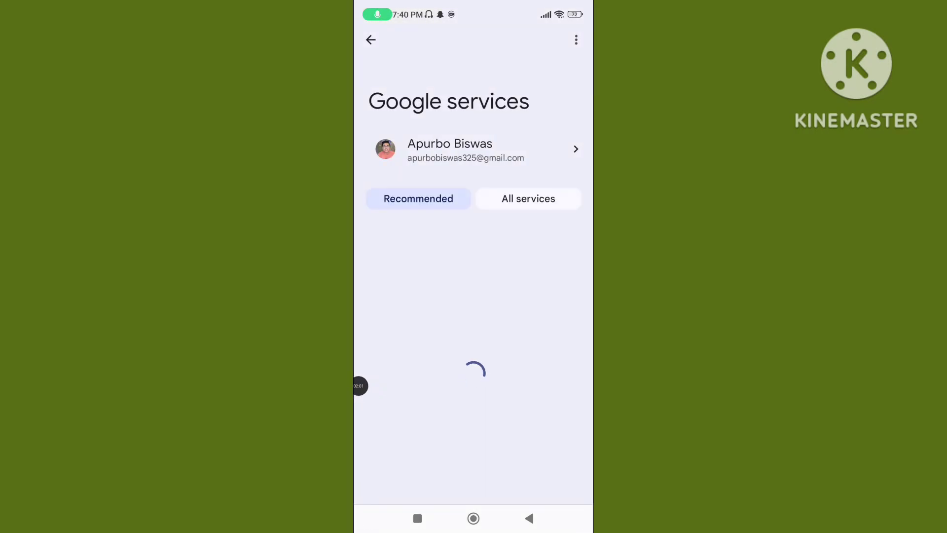
# Step: Open Autofill with Google from the All services list, with autofill switched on
pyautogui.moveTo(360, 386); pyautogui.dragTo(498, 244)
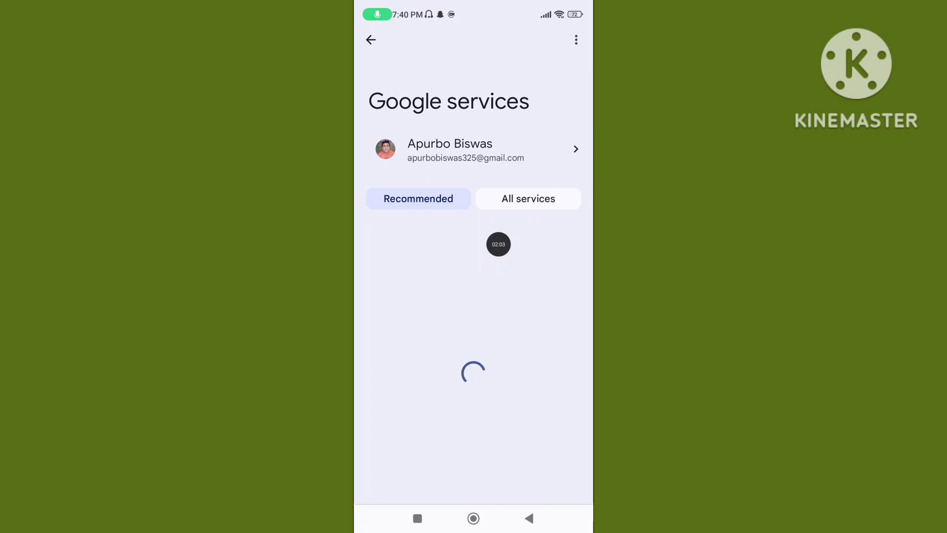
pyautogui.click(528, 199)
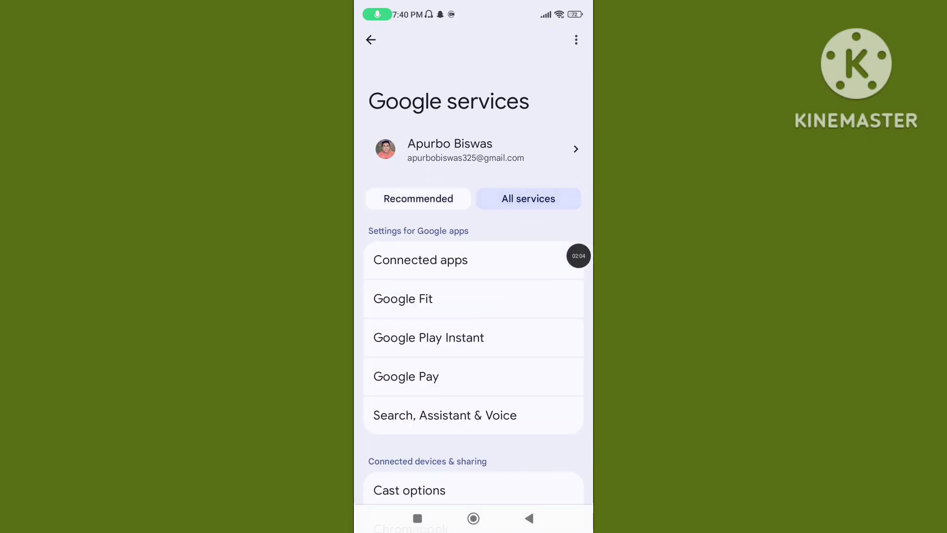
pyautogui.scroll(-5, 474, 333)
pyautogui.scroll(-8, 474, 333)
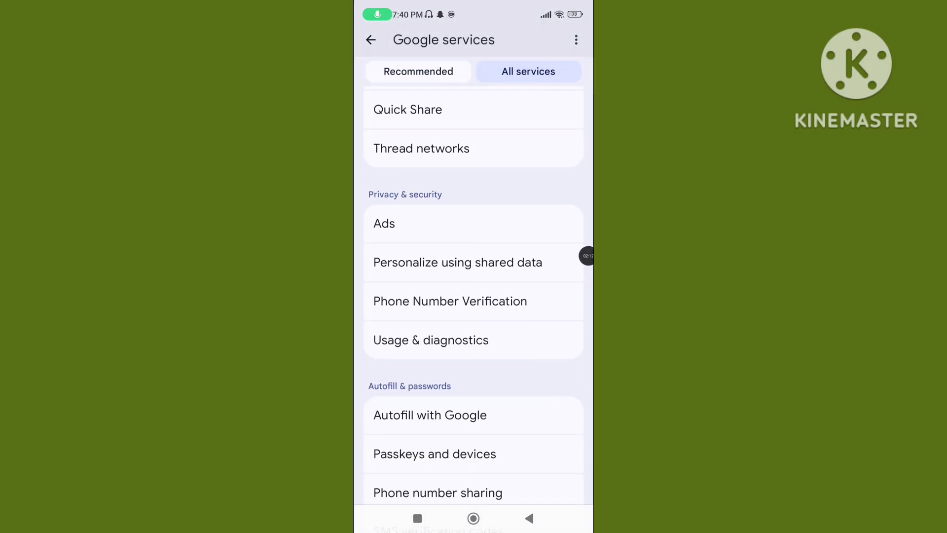
pyautogui.scroll(-2, 474, 333)
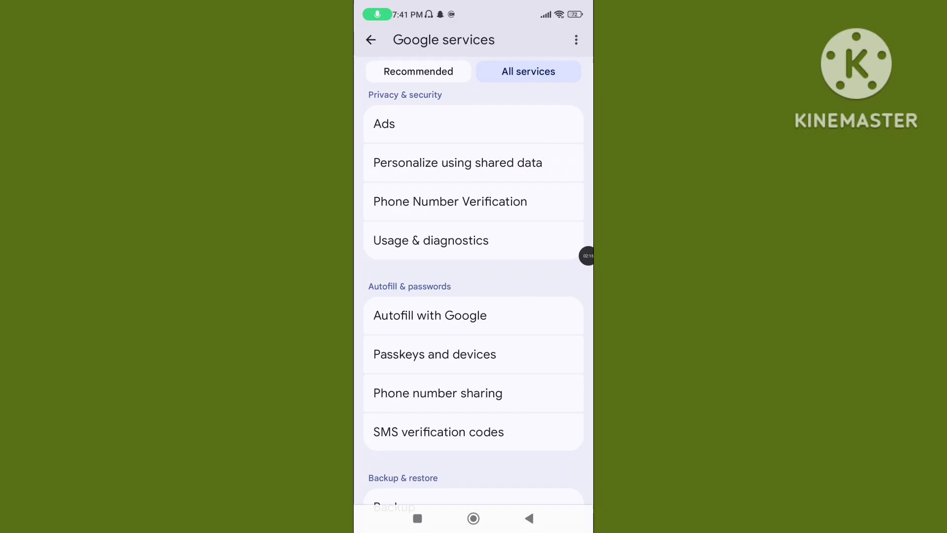
pyautogui.click(430, 315)
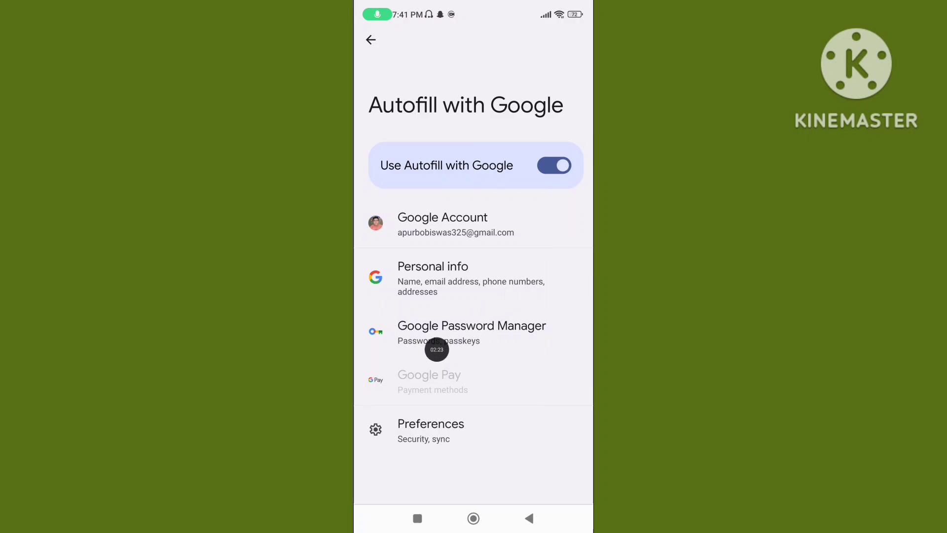
# Step: Open Google Password Manager to show saved passwords for facebook.com and imo
pyautogui.click(472, 332)
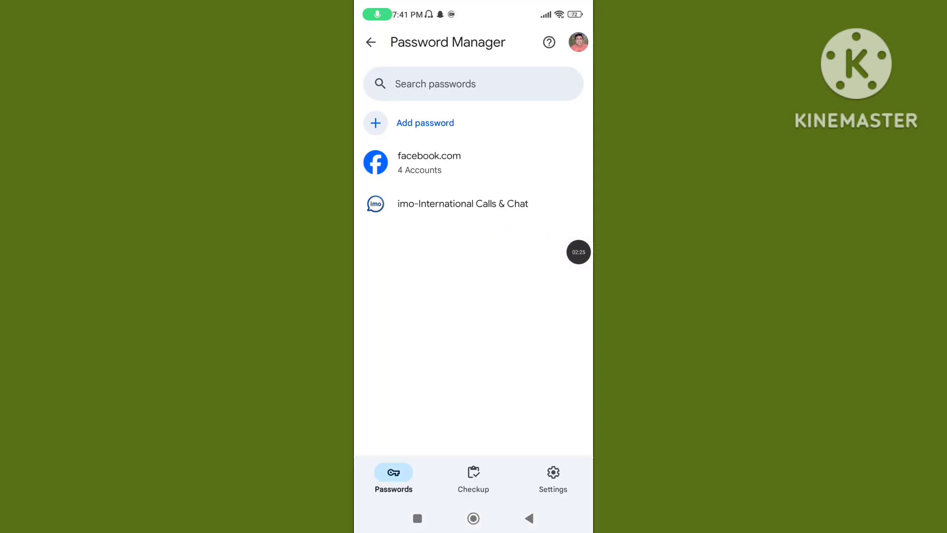